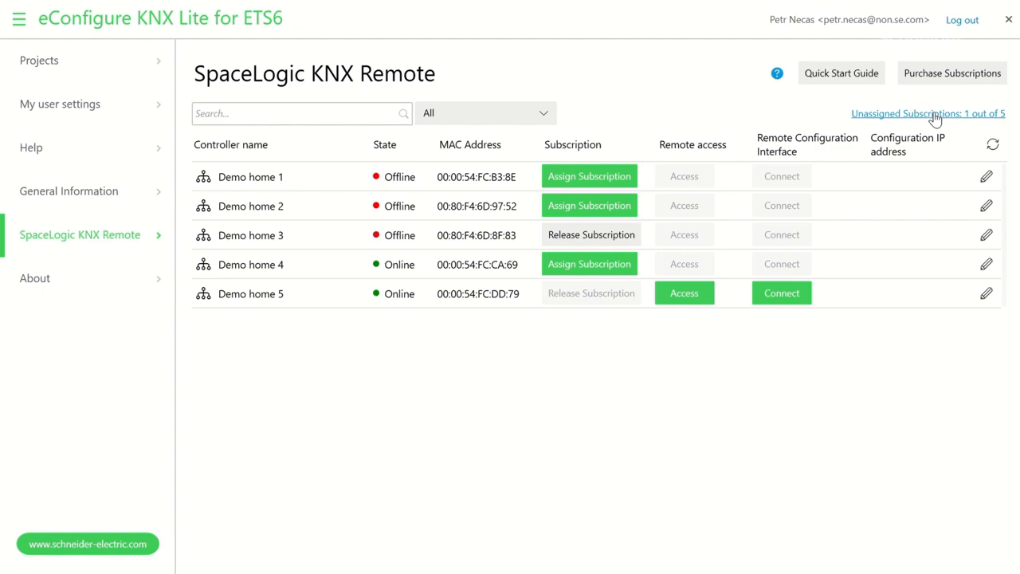
left_click(936, 116)
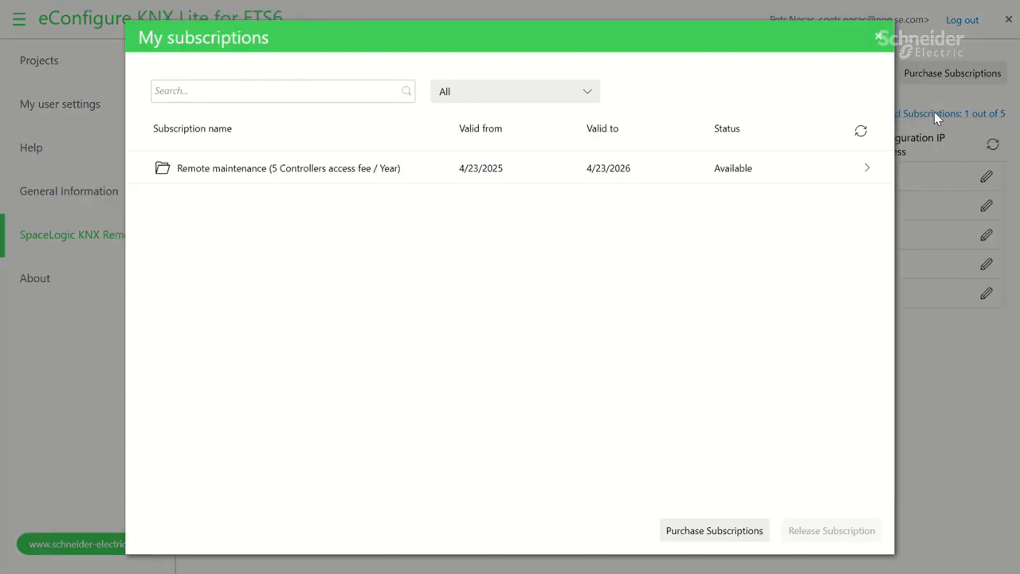
left_click(866, 170)
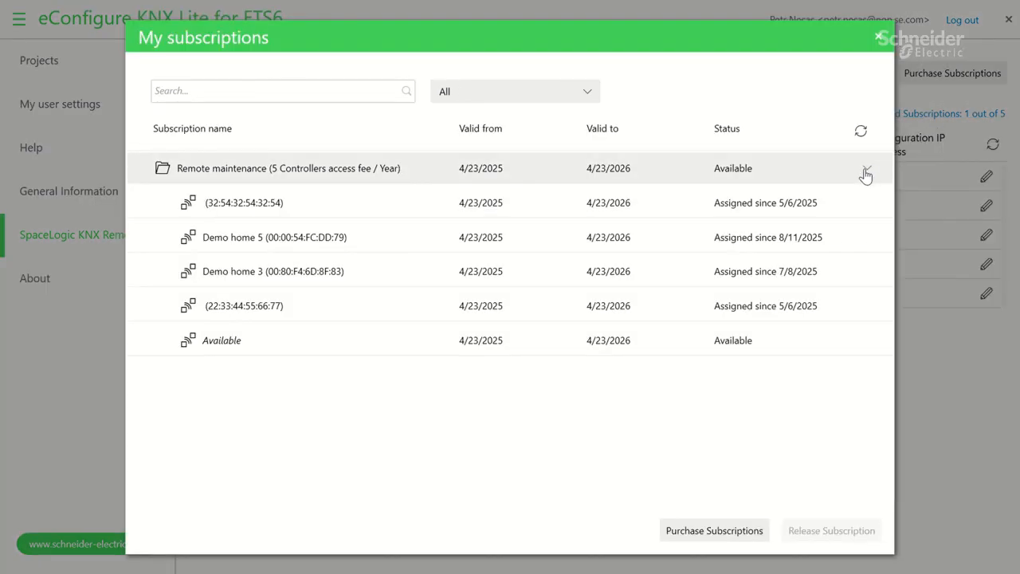
left_click(879, 42)
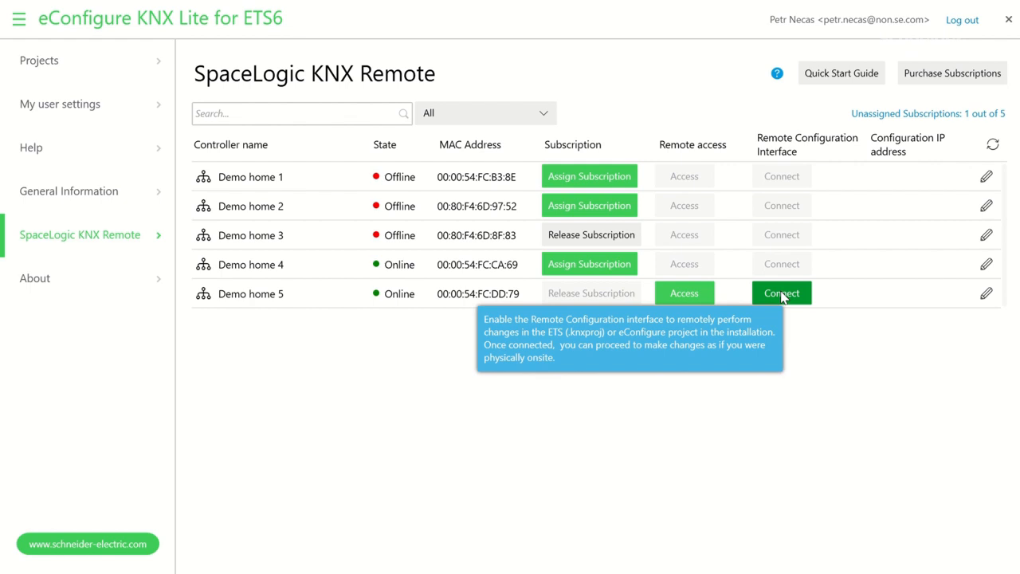
left_click(985, 294)
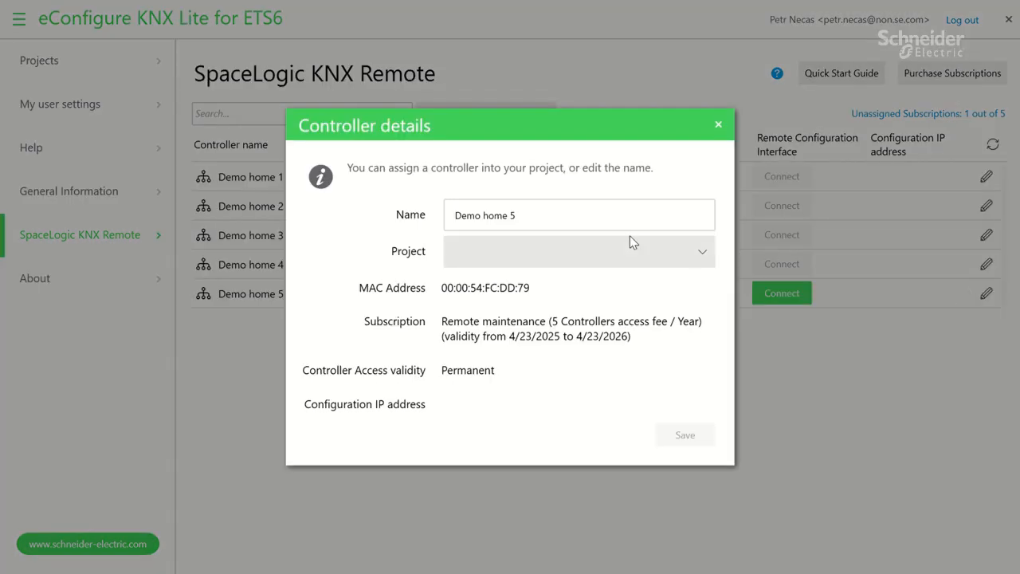
left_click(608, 213)
key("ctrl+a")
type("SpaceLogic KNX Remote Demo")
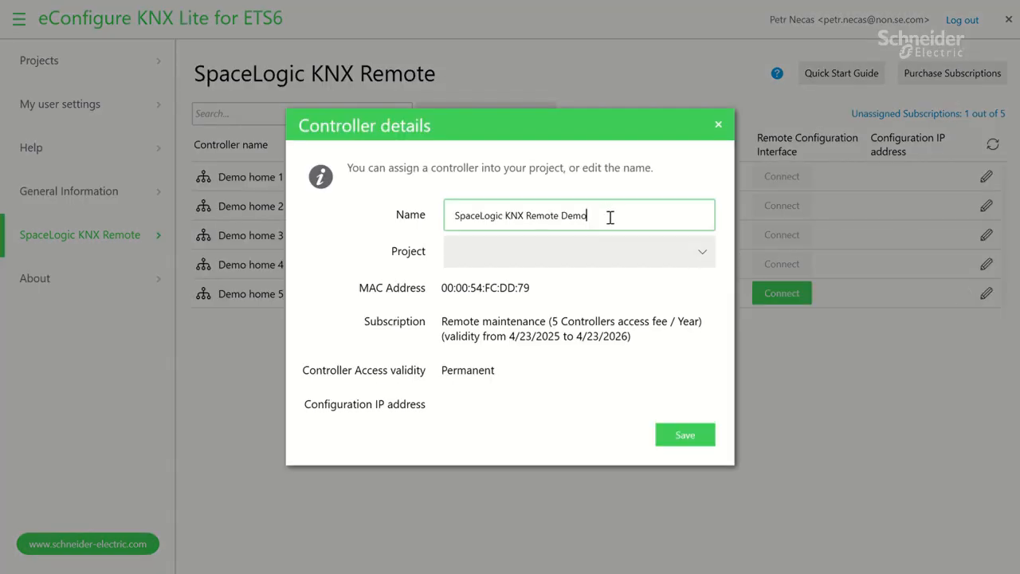
left_click(629, 251)
left_click(611, 303)
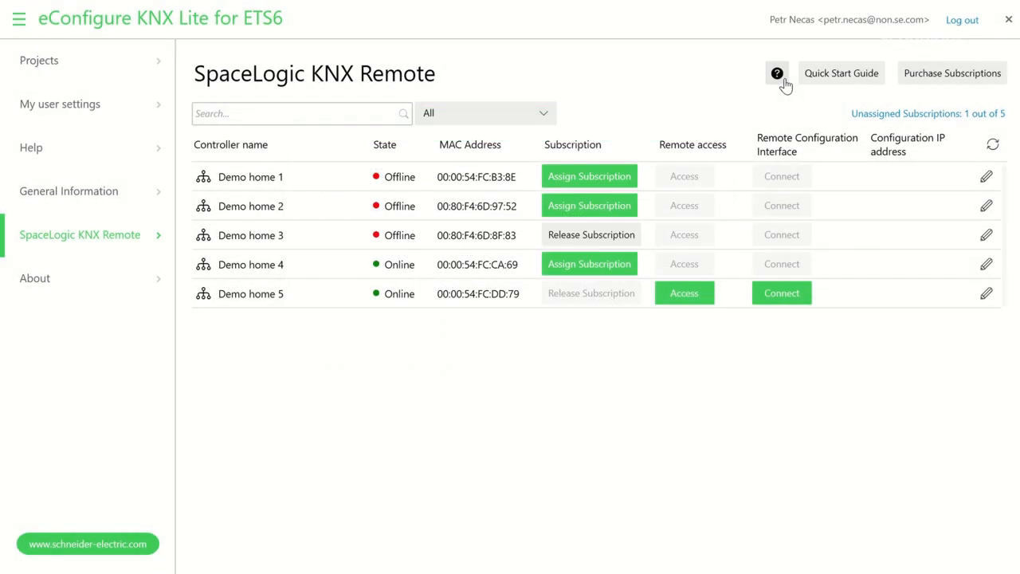
After checking the SpaceLogic KNX Remote user guide, give Demo home 4 the Remote maintenance subscription.
left_click(777, 74)
left_click(607, 271)
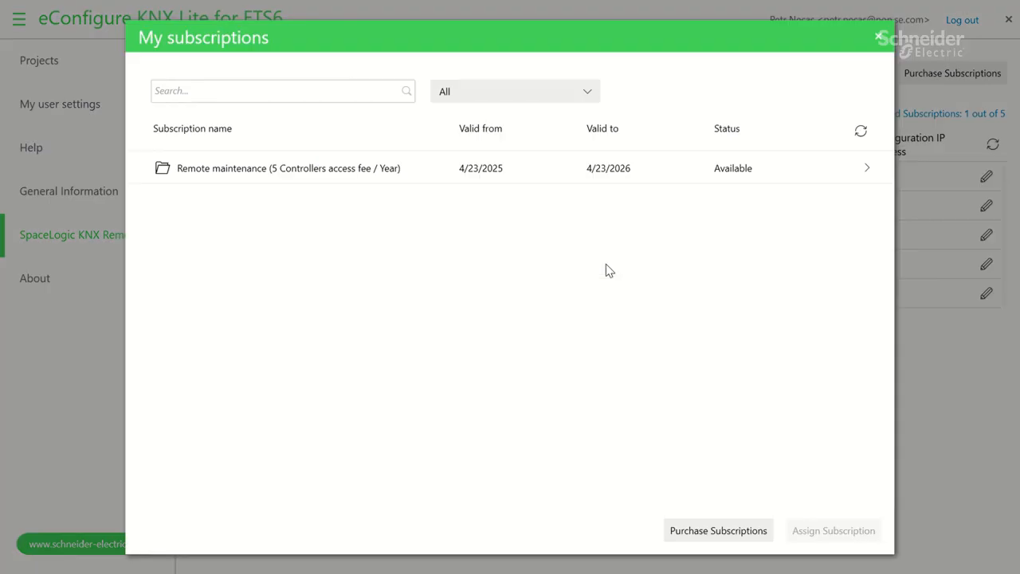
left_click(603, 169)
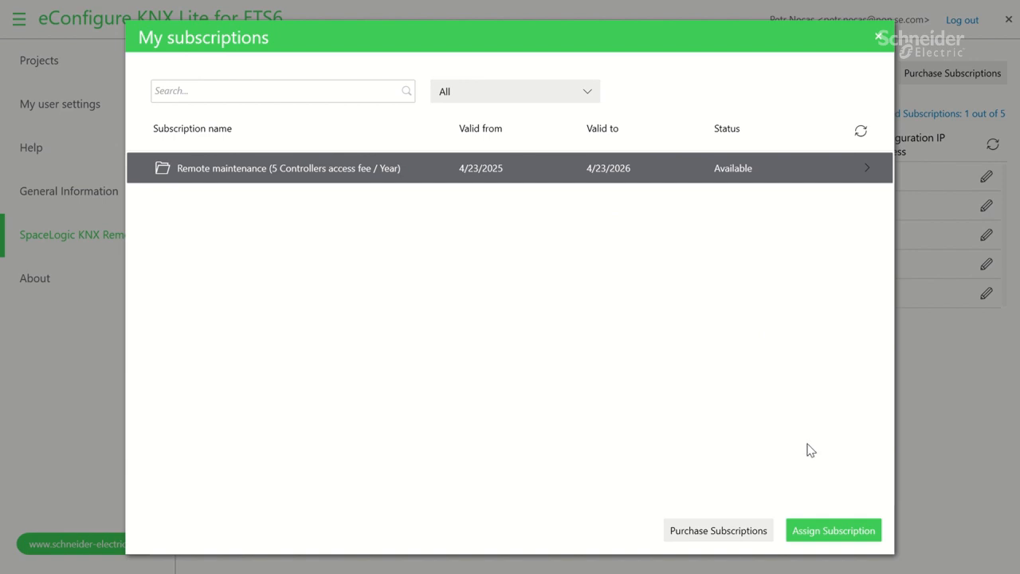
left_click(830, 522)
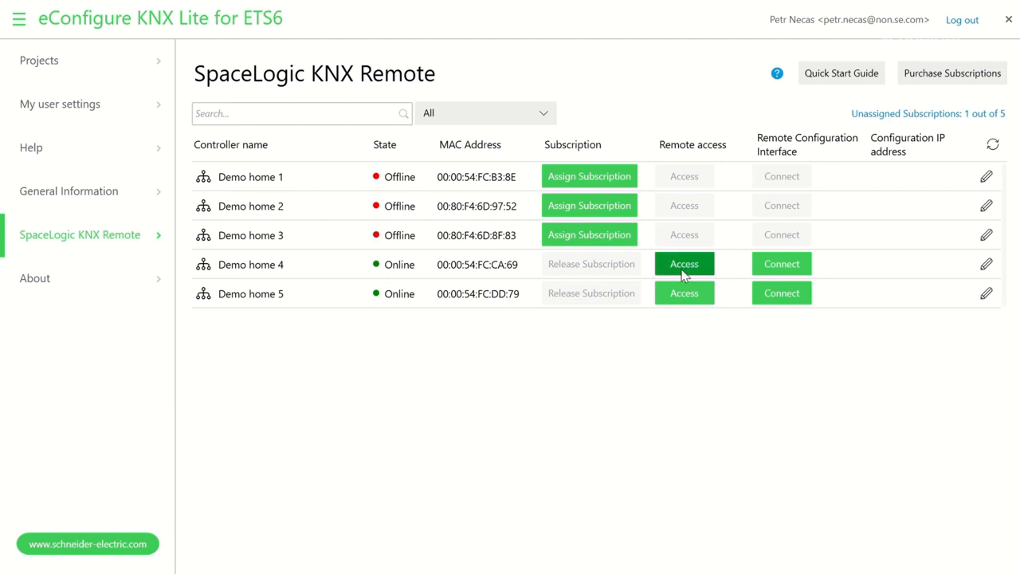
Open remote access to Demo home 4 and sign in with the controller login and password.
left_click(683, 268)
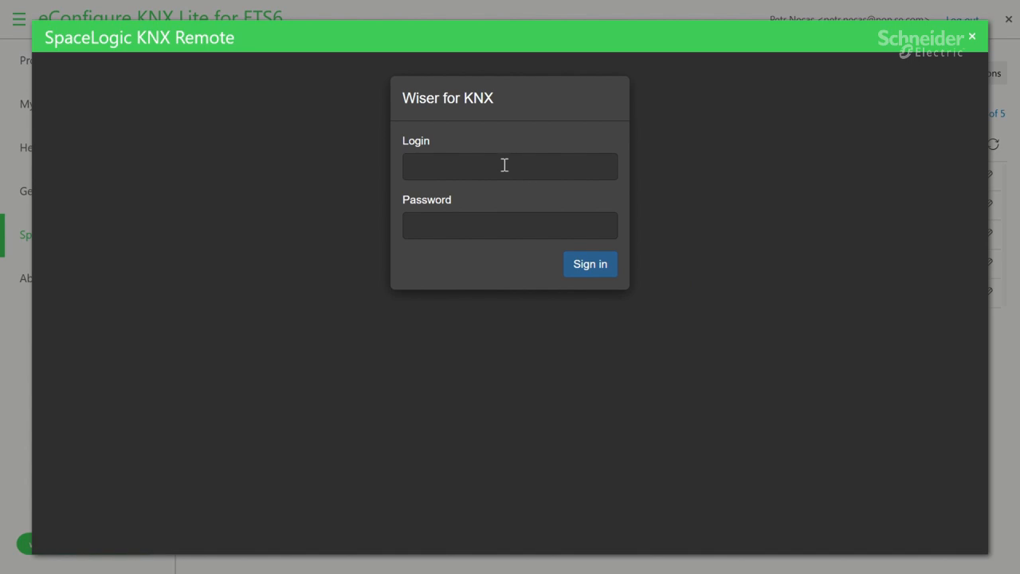
left_click(502, 164)
type("admin")
left_click(508, 222)
key("ctrl+v")
left_click(599, 269)
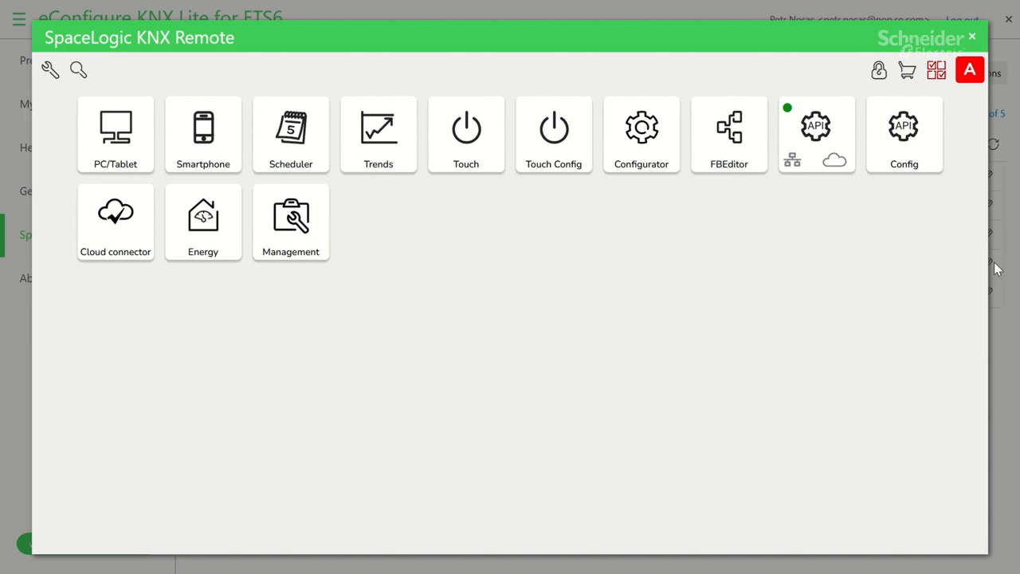
Among installed apps, set Cloud connector to update automatically and tick Enable Cloud Connector.
left_click(909, 79)
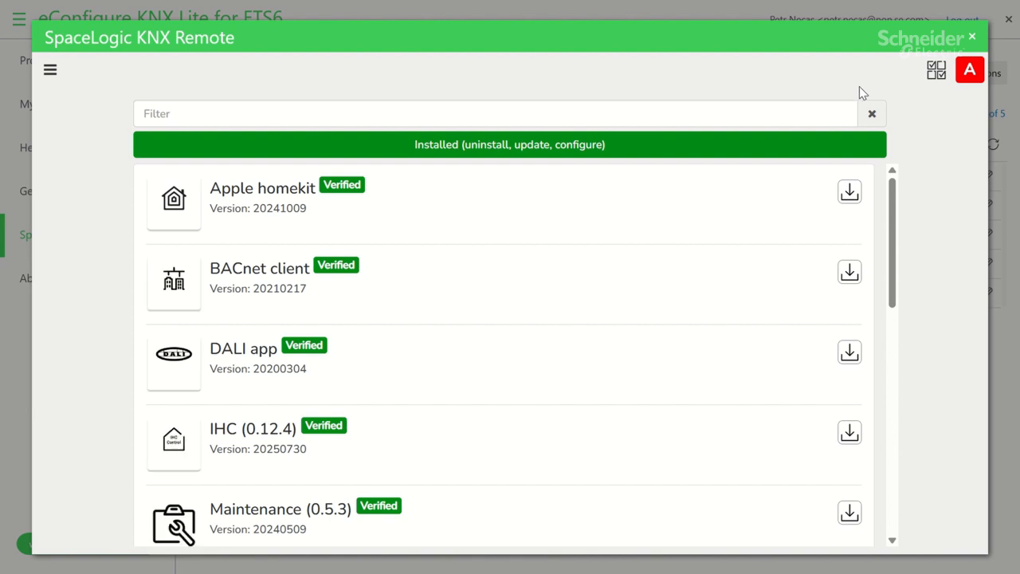
left_click(576, 154)
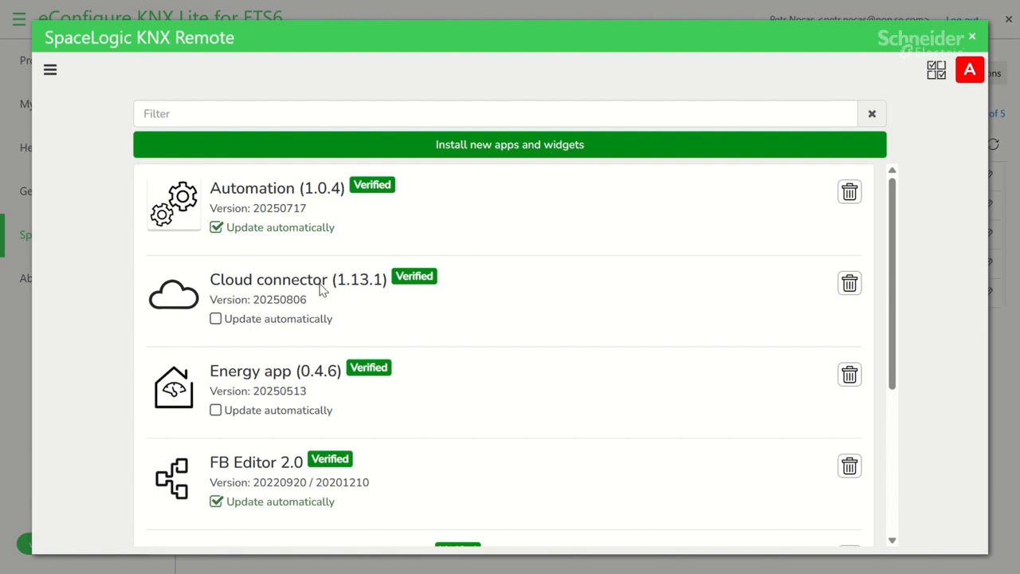
left_click(213, 322)
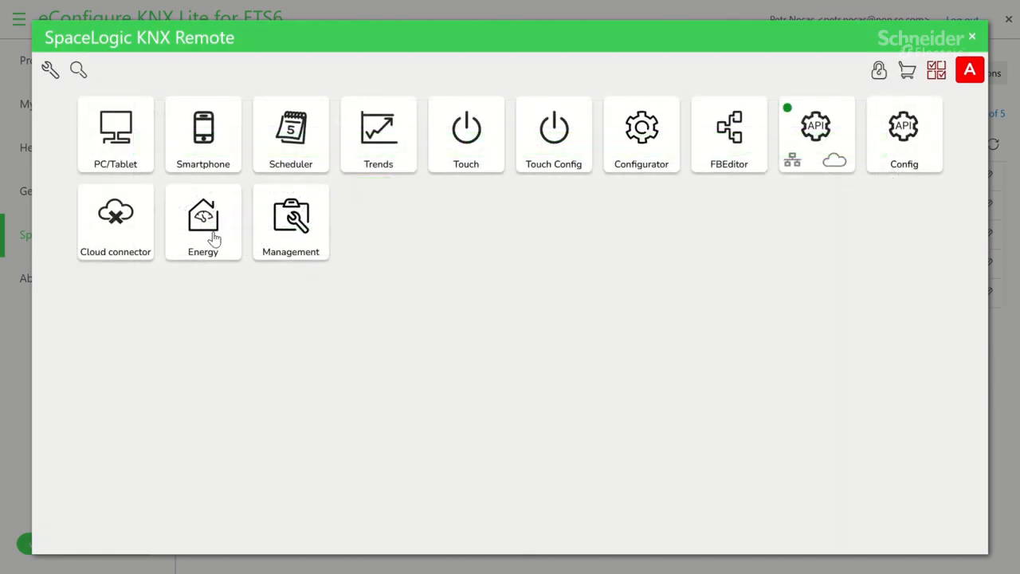
left_click(132, 232)
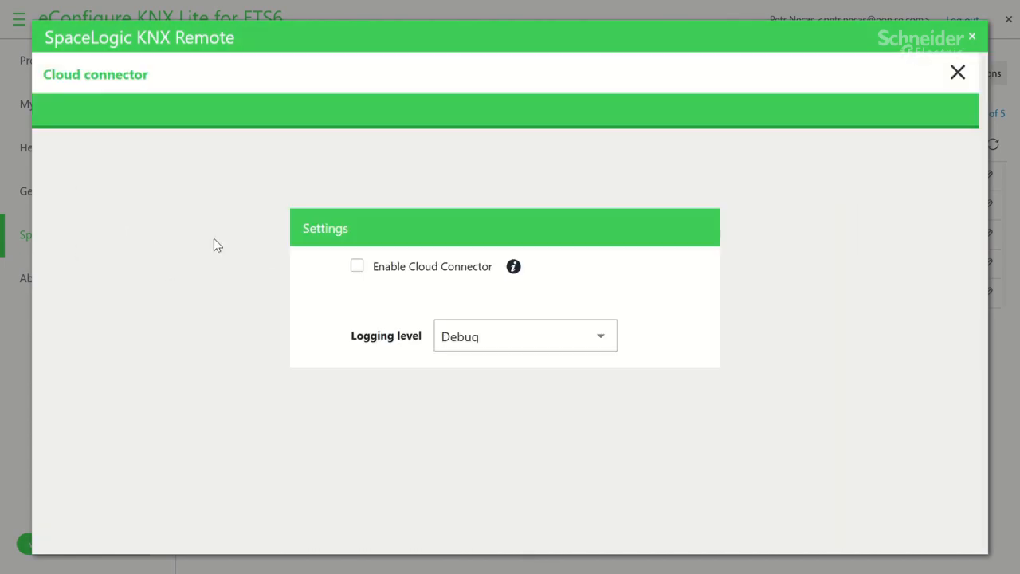
left_click(356, 267)
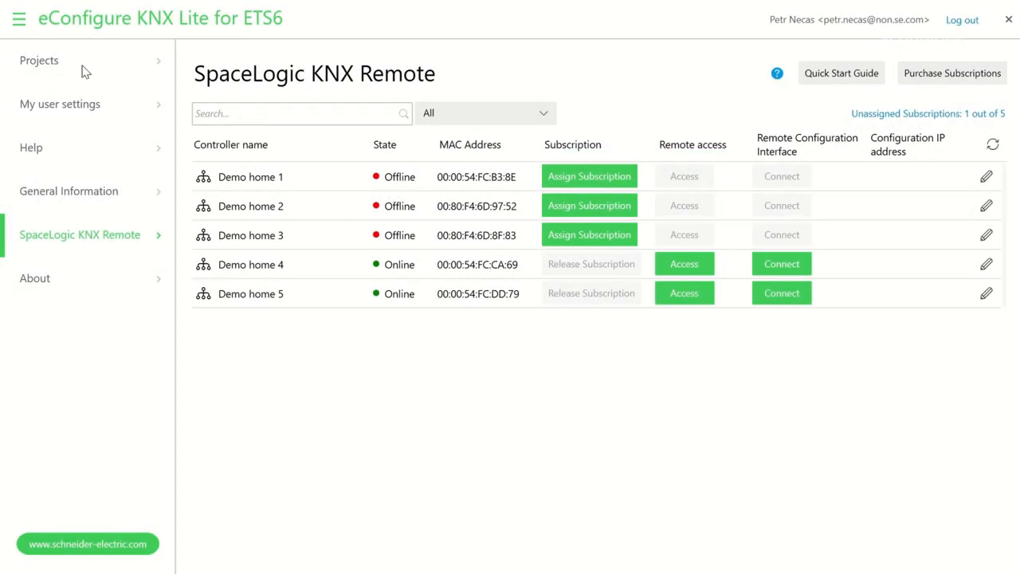
Open the Single Family House project and tick Enable Cloud connectivity under SWITCHBOARD > Controller.
left_click(83, 63)
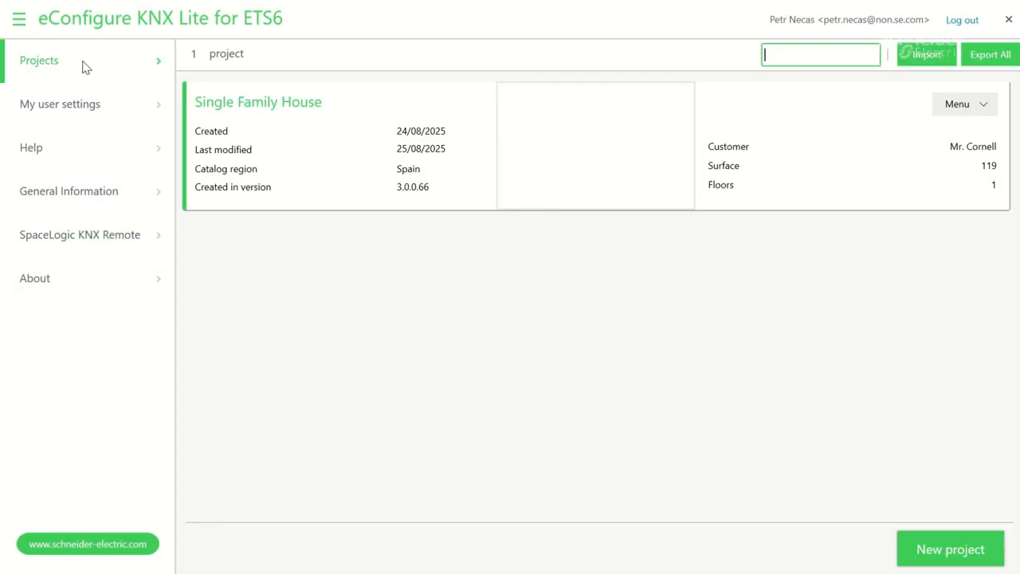
left_click(565, 153)
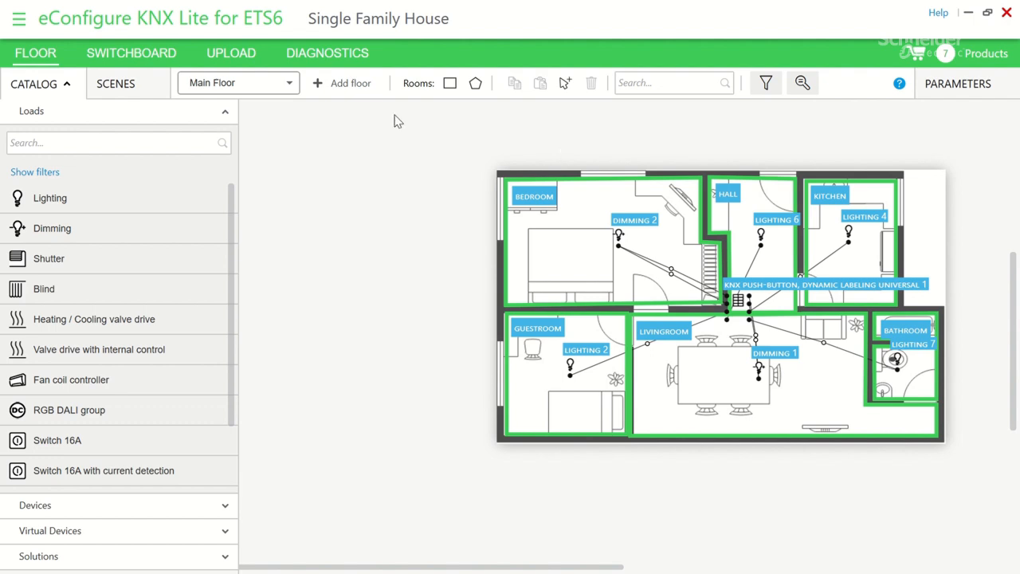
left_click(169, 56)
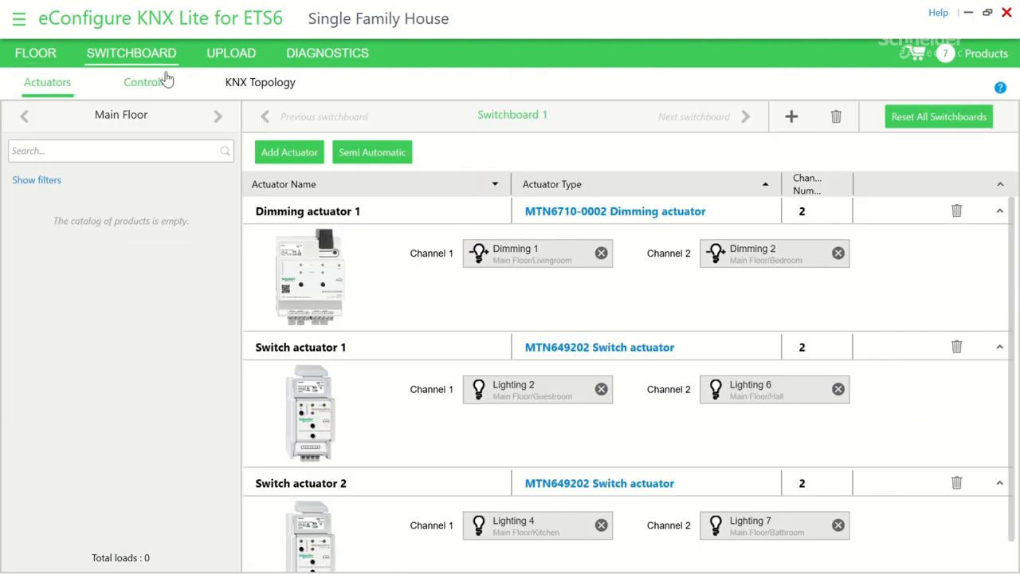
left_click(163, 84)
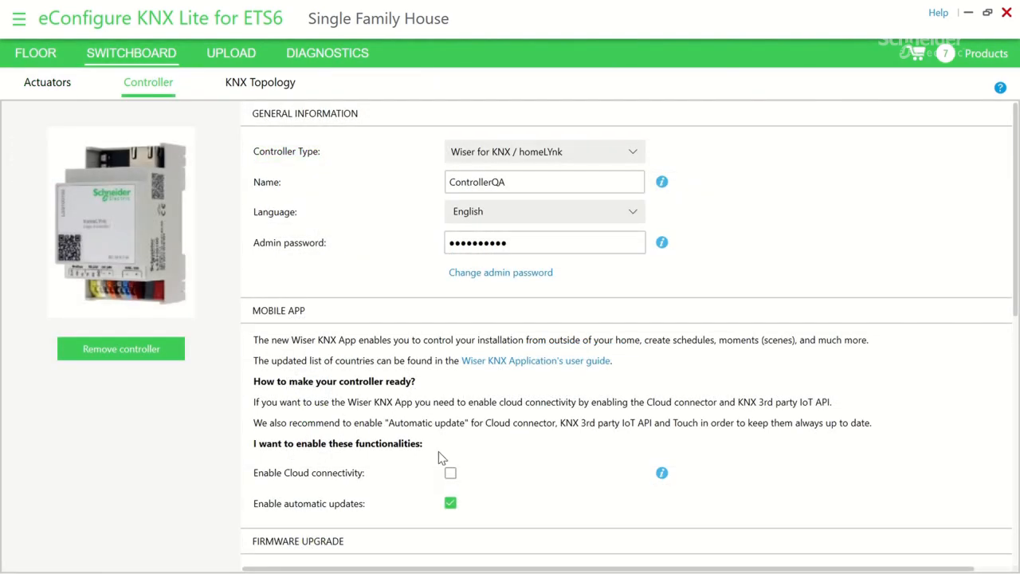
left_click(451, 473)
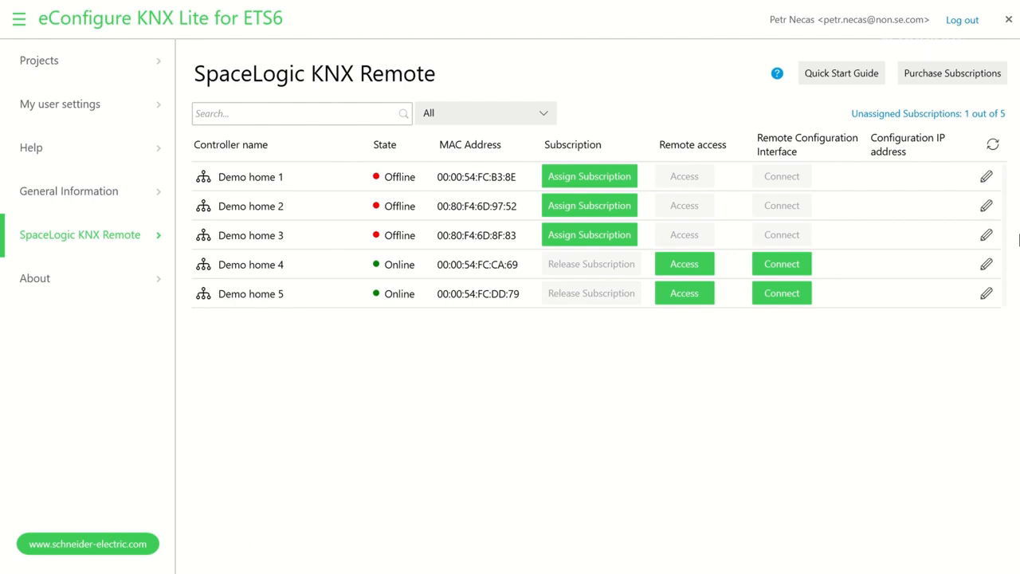
Connect Demo home 4 for remote configuration and acknowledge the Remote configuration enabled notice.
left_click(777, 265)
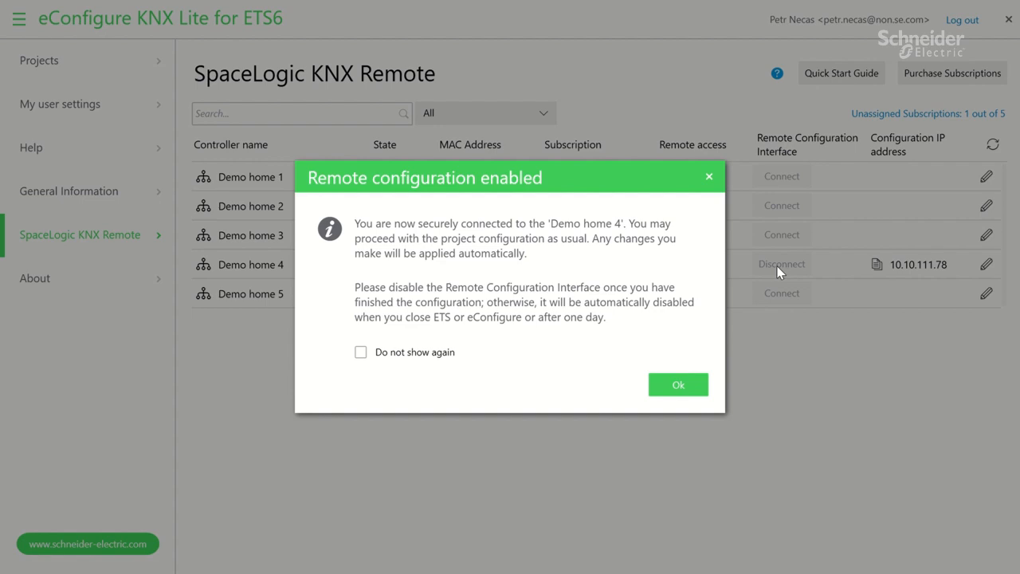
left_click(677, 384)
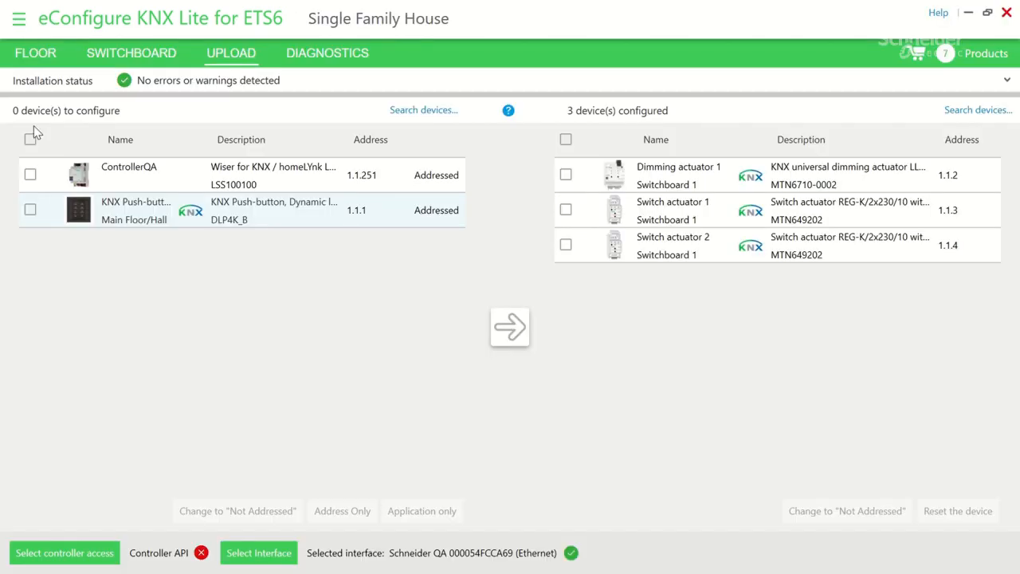
Select all devices to configure and set the controller access to Remote.
left_click(31, 140)
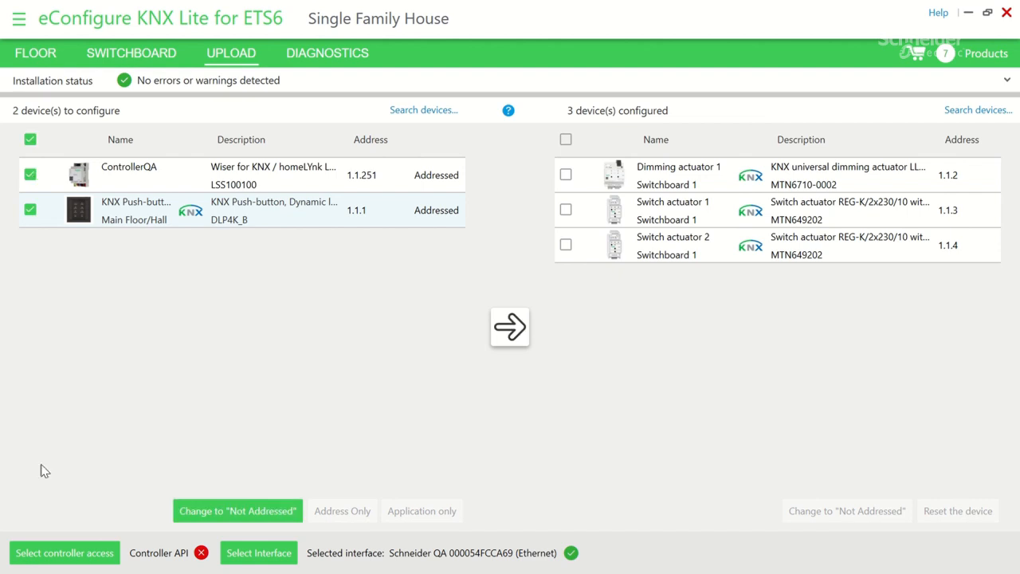
left_click(57, 554)
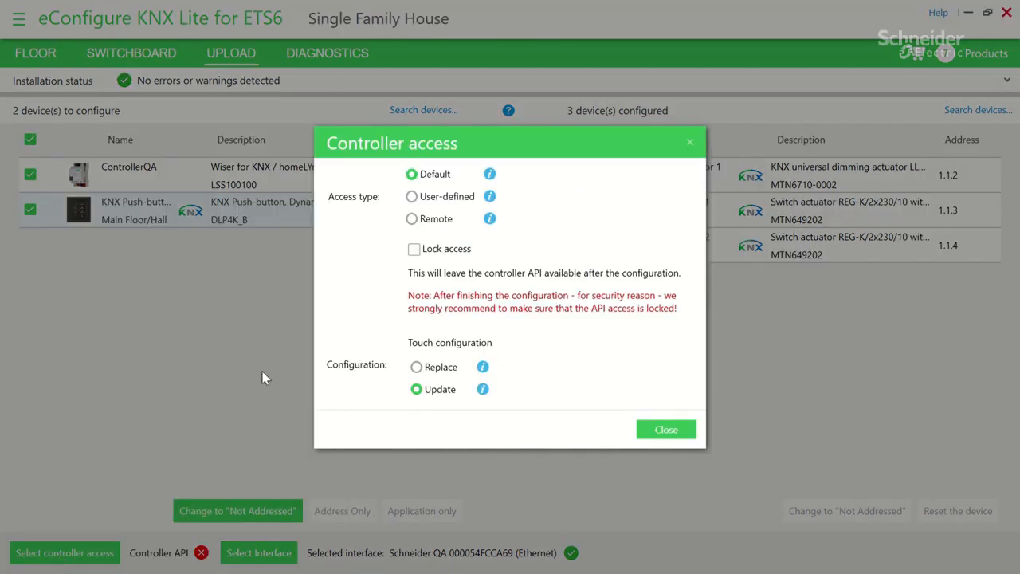
left_click(413, 223)
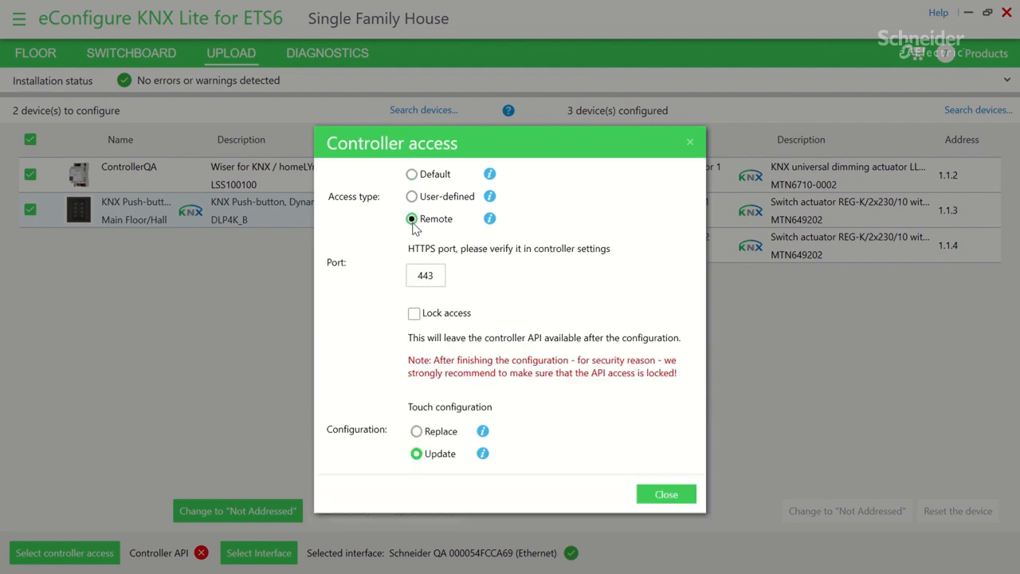
left_click(660, 494)
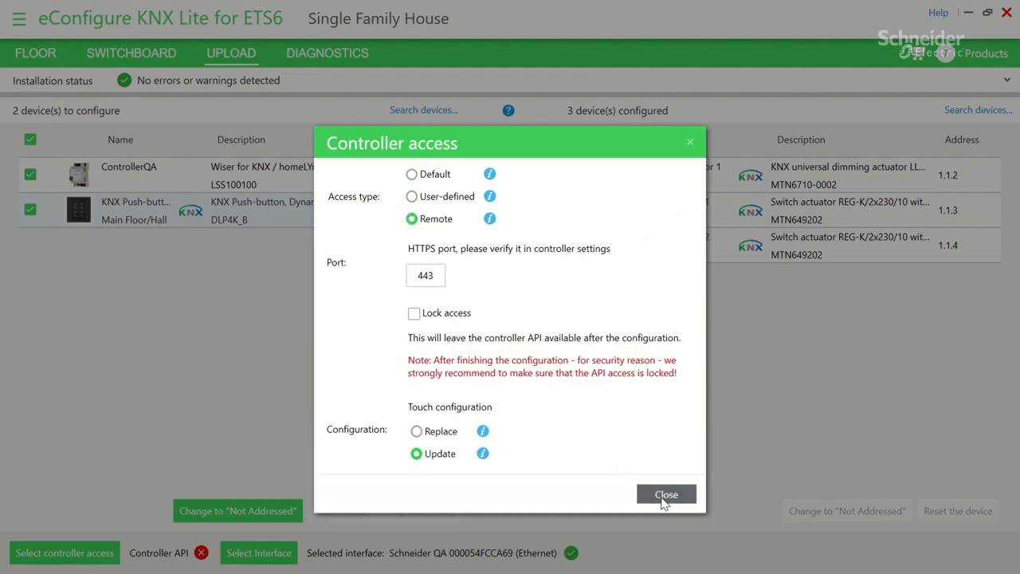
Choose the Schneider QA bus interface and start programming ControllerQA and the push-button.
left_click(277, 558)
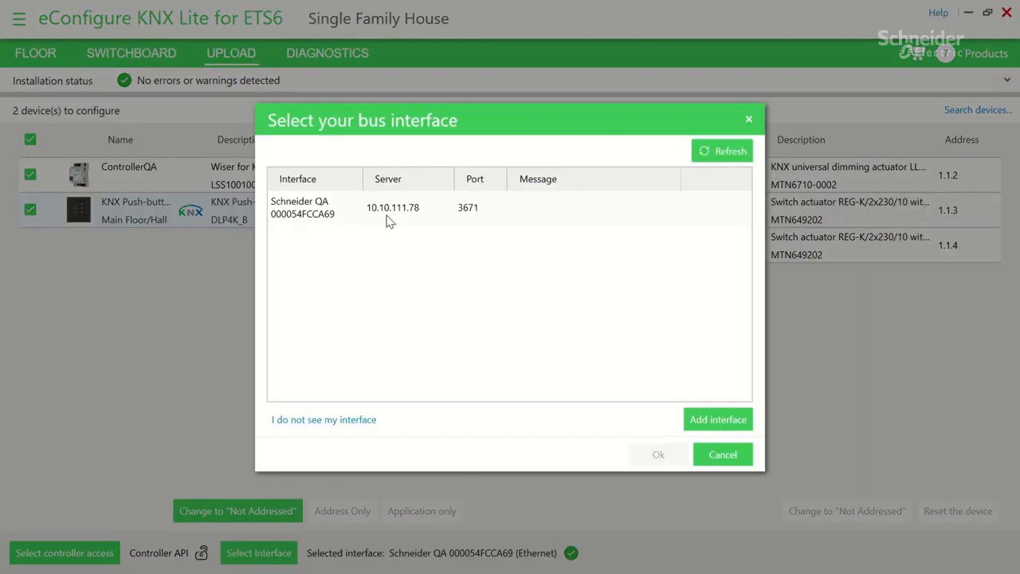
left_click(387, 216)
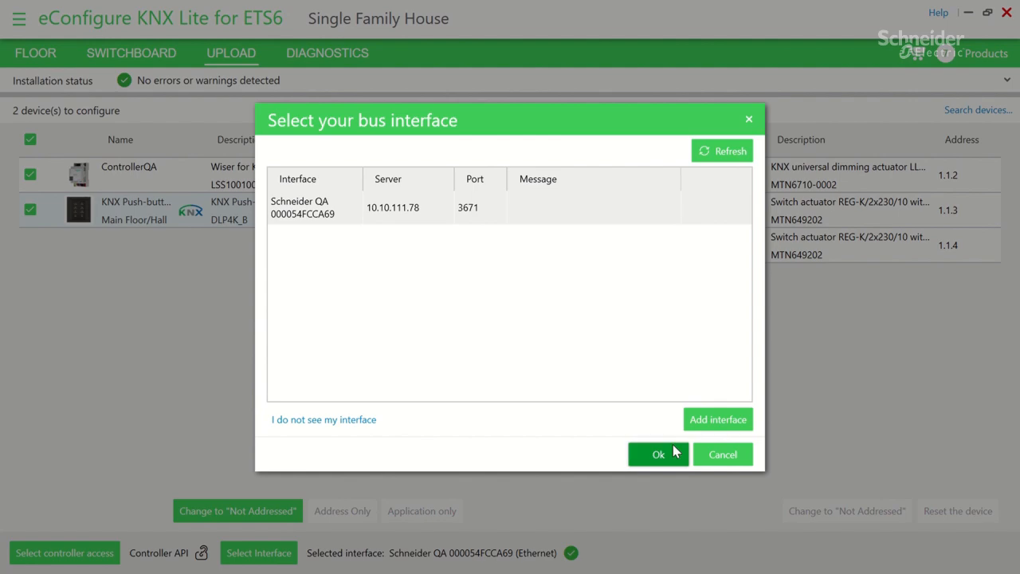
left_click(647, 454)
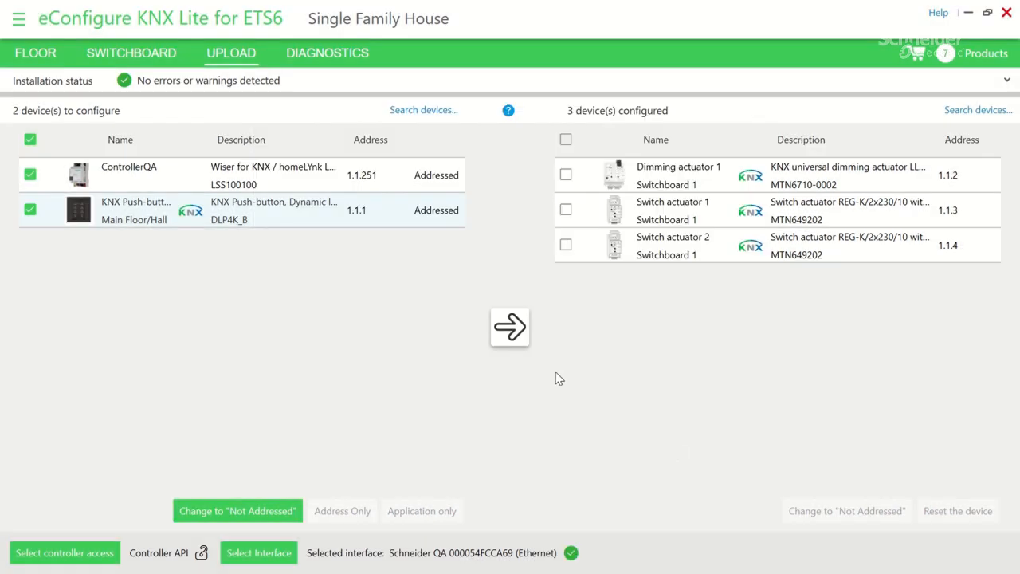
left_click(514, 333)
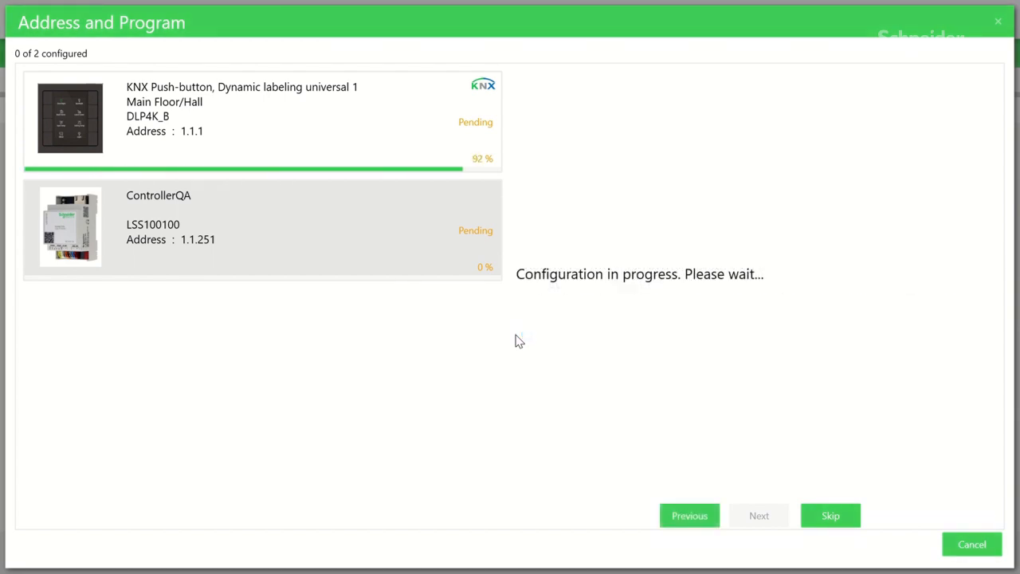
Trust the security risk prompt, let programming finish, and close the results.
left_click(379, 242)
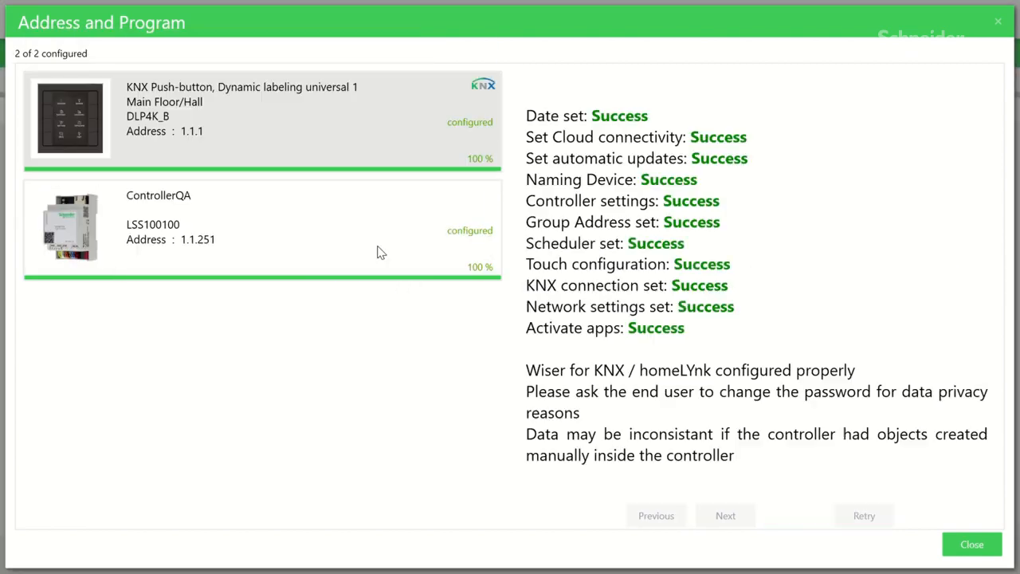
left_click(981, 548)
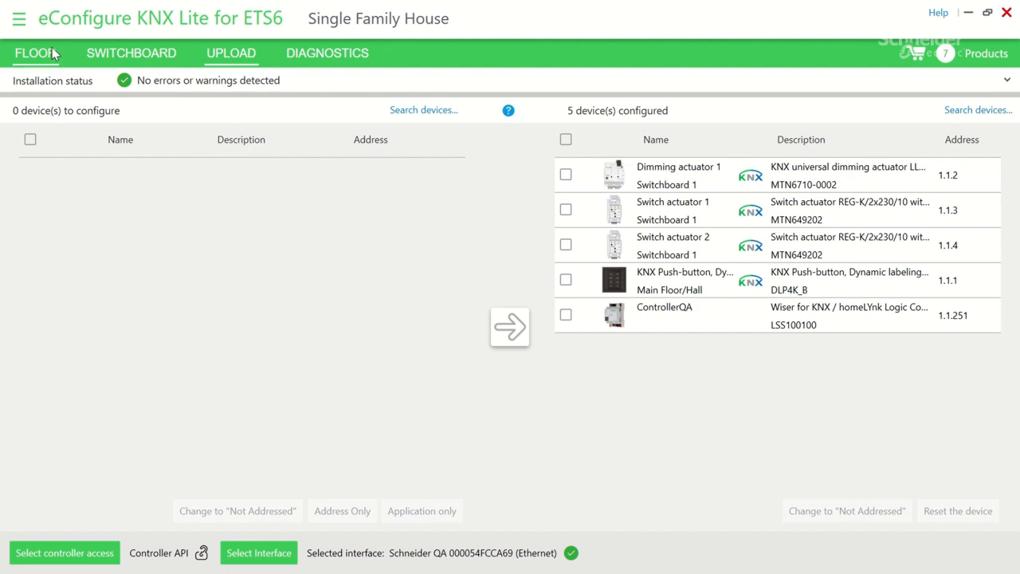
Disconnect Demo home 4's remote configuration and confirm releasing Demo home 3's subscription.
left_click(18, 22)
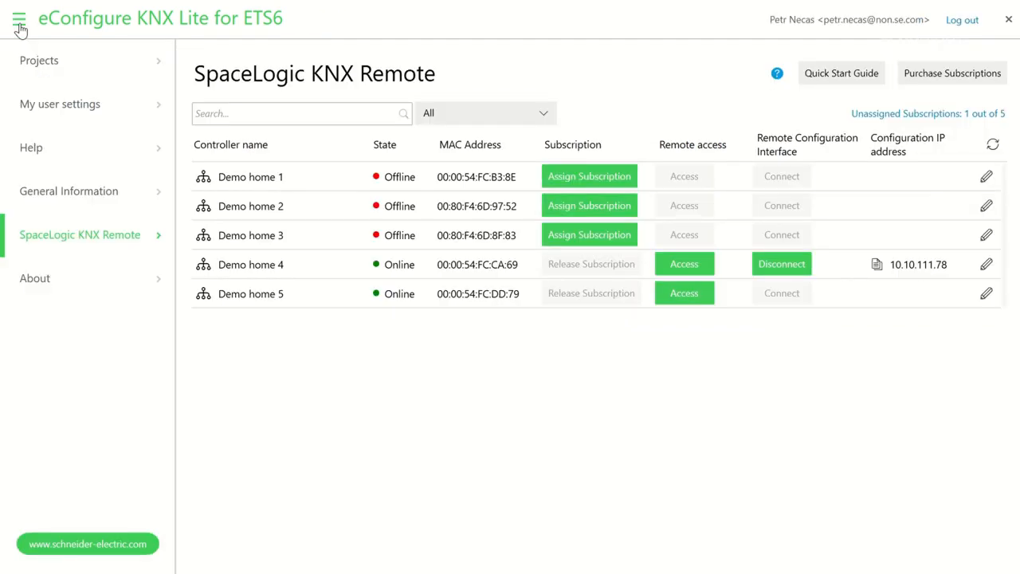
left_click(758, 266)
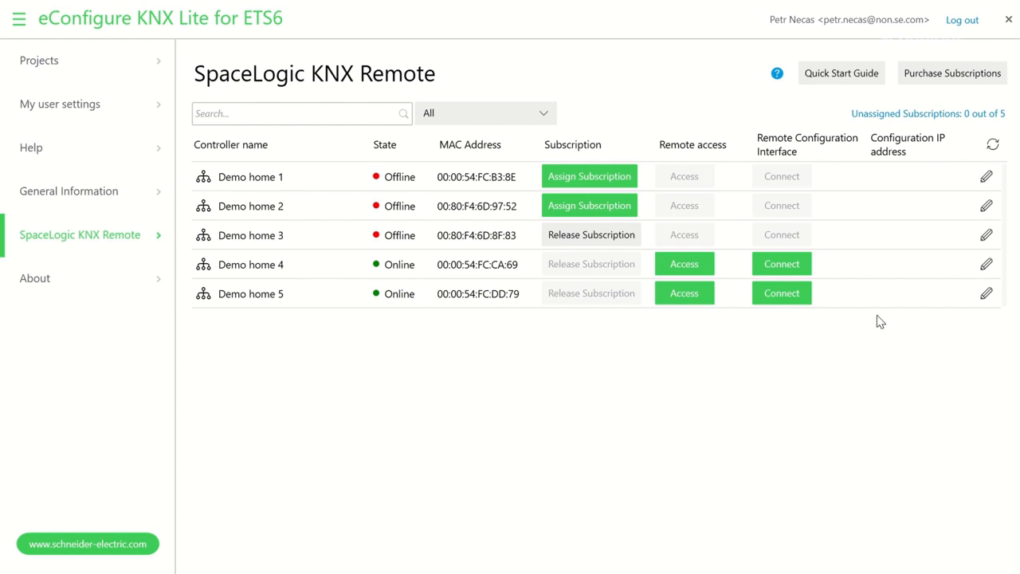
left_click(598, 239)
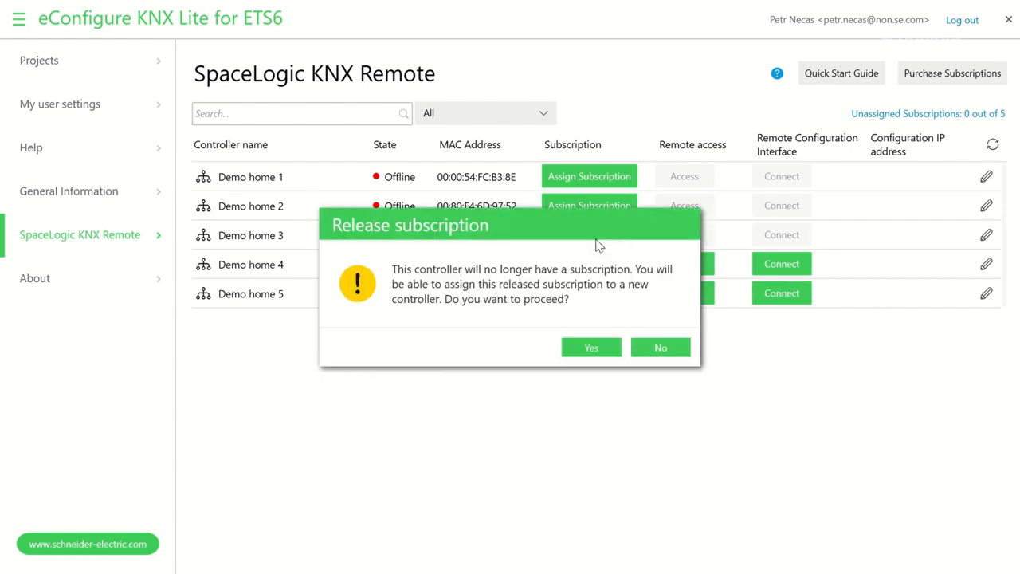
left_click(590, 347)
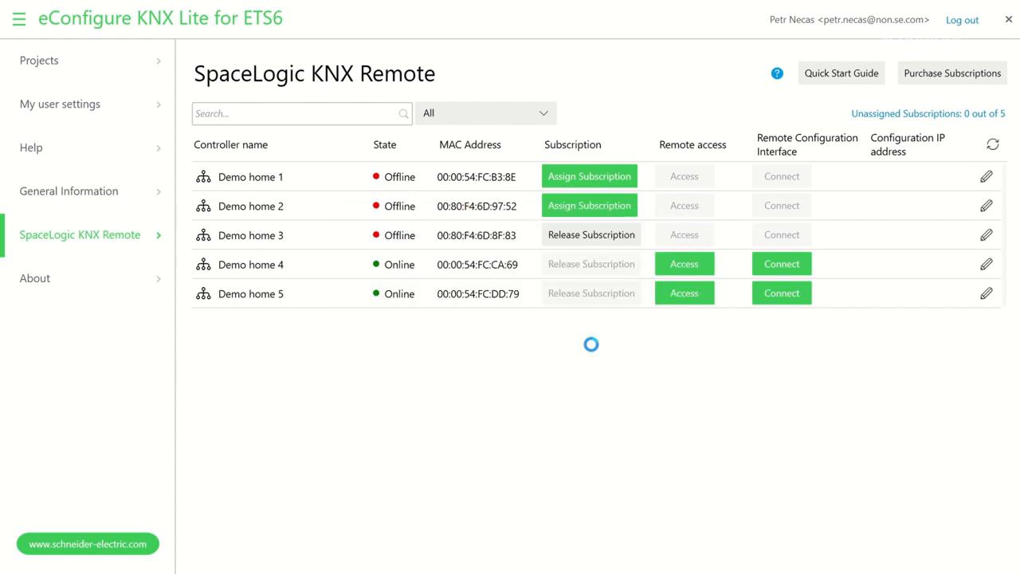